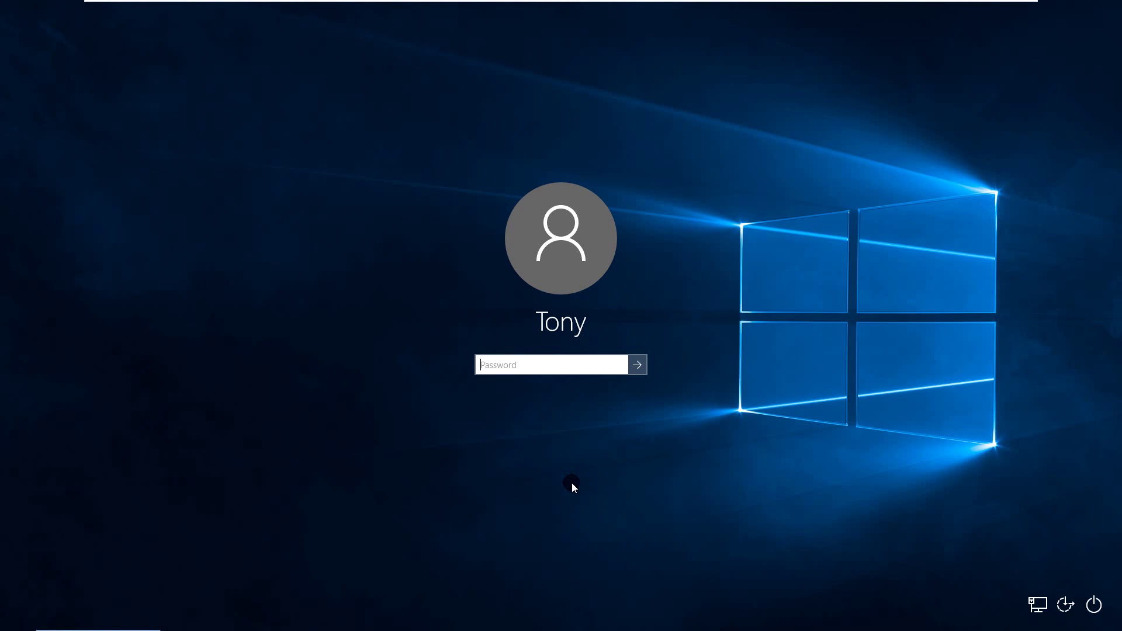
- Try a password on the locked Windows 10 account and see it rejected as incorrect
click(501, 365)
text(p)
key(Return)
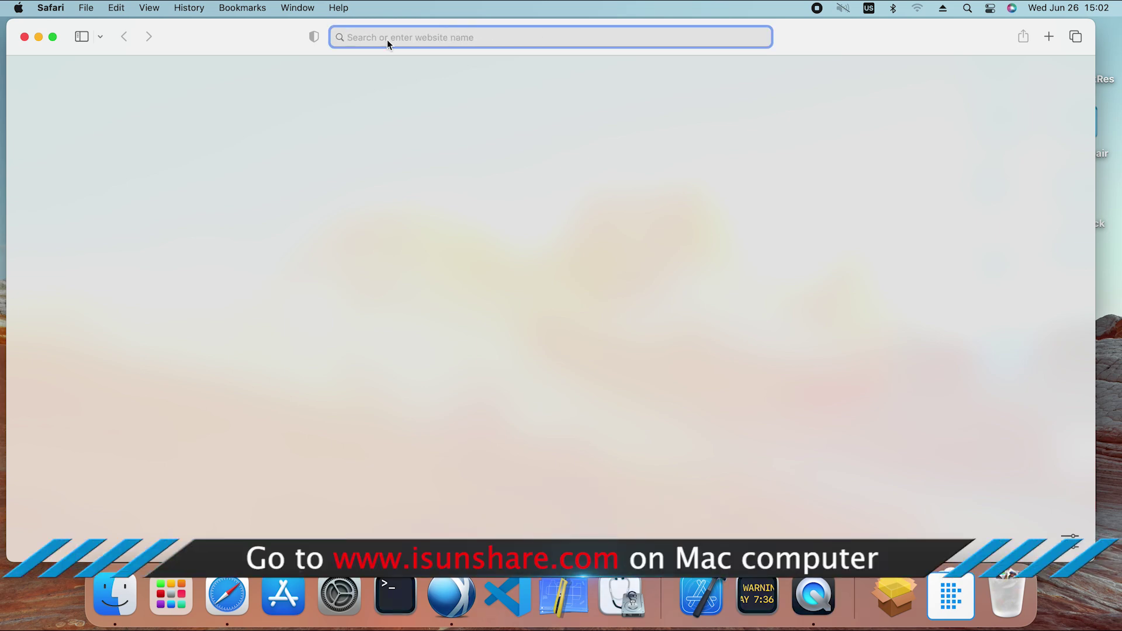
text(www.isunshare)
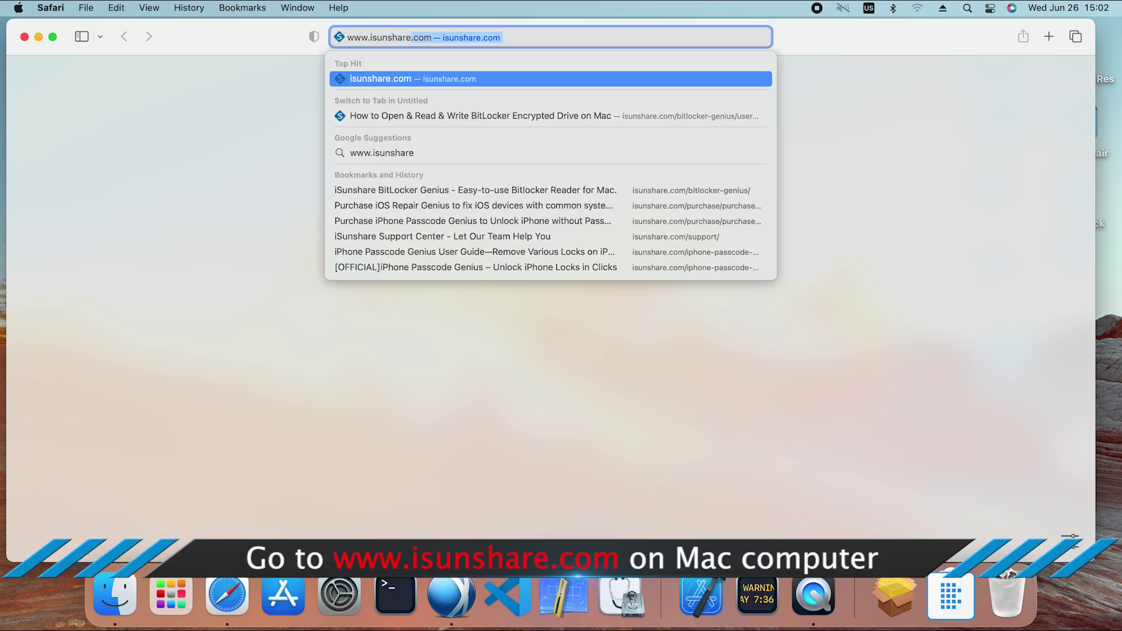
text(.com)
key(Return)
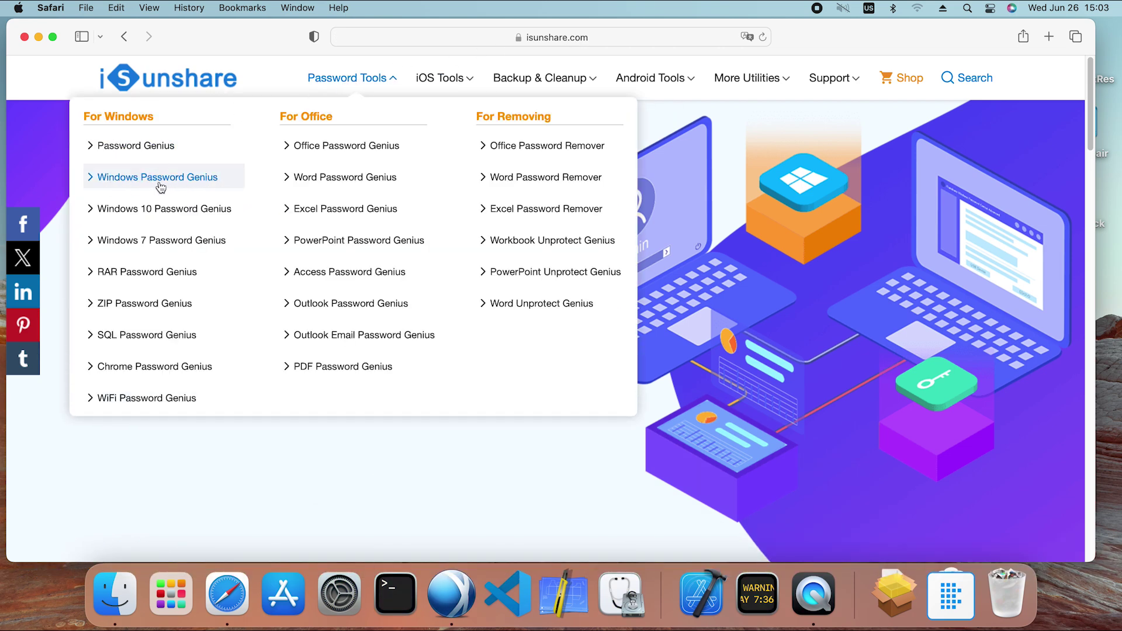
click(160, 180)
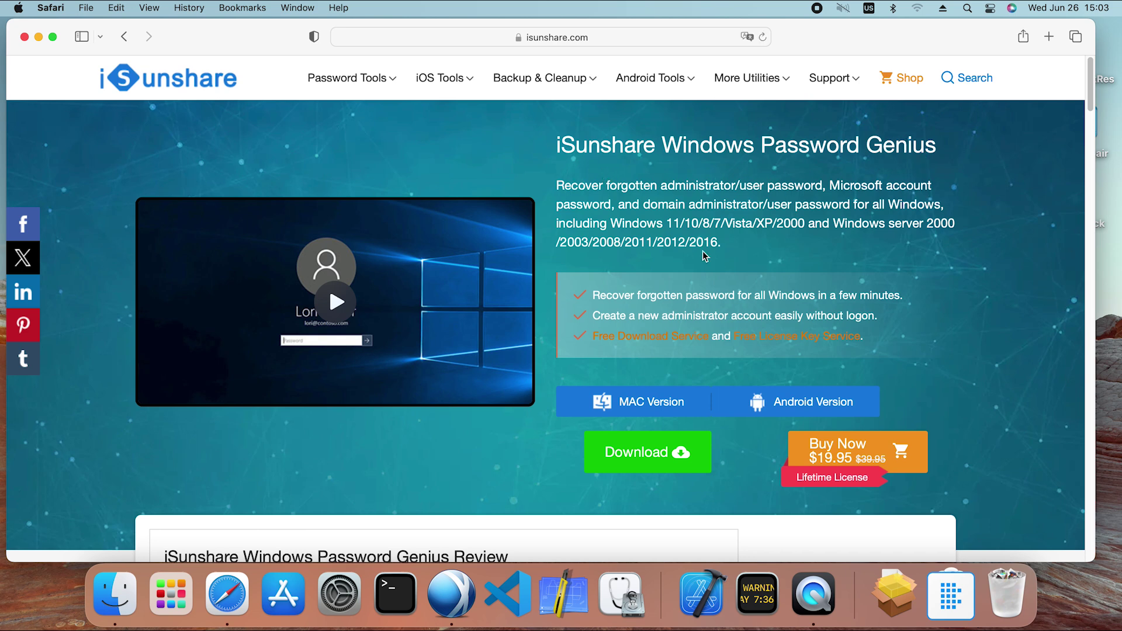
click(640, 406)
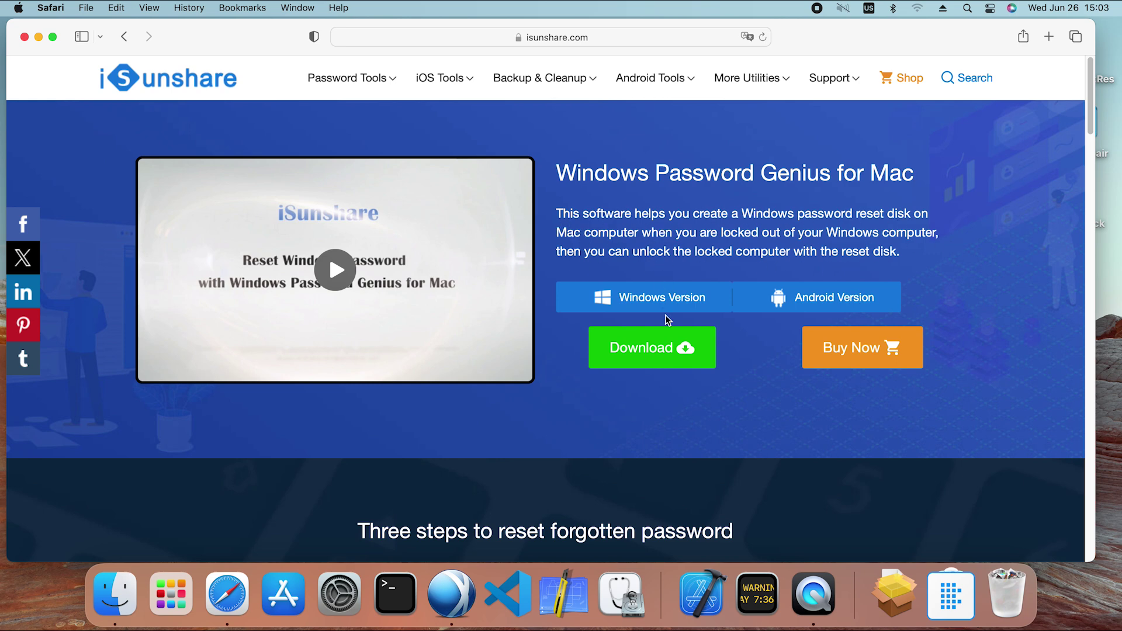
click(645, 351)
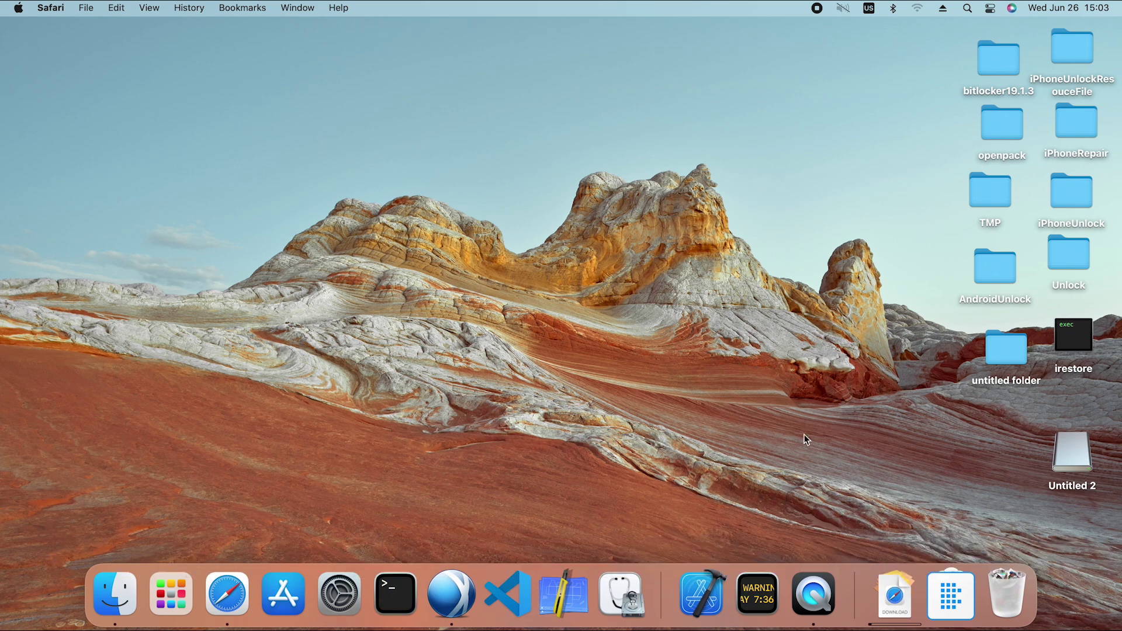
- Open the downloaded .dmg from the Downloads stack and drag WindowsPasswordGenius into Applications
click(901, 610)
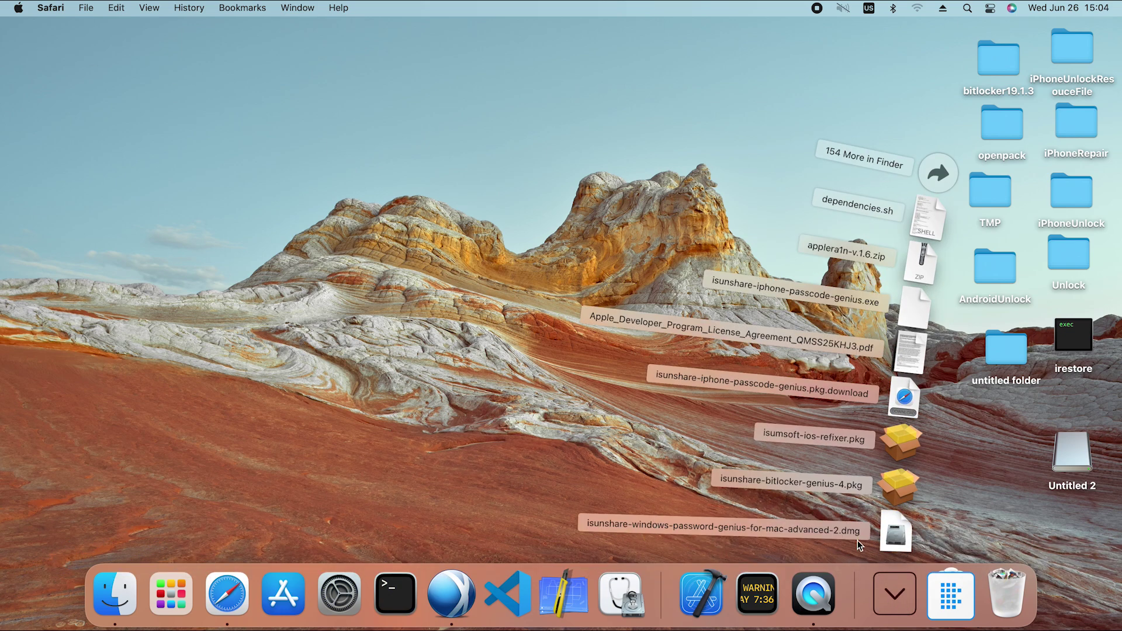
click(895, 538)
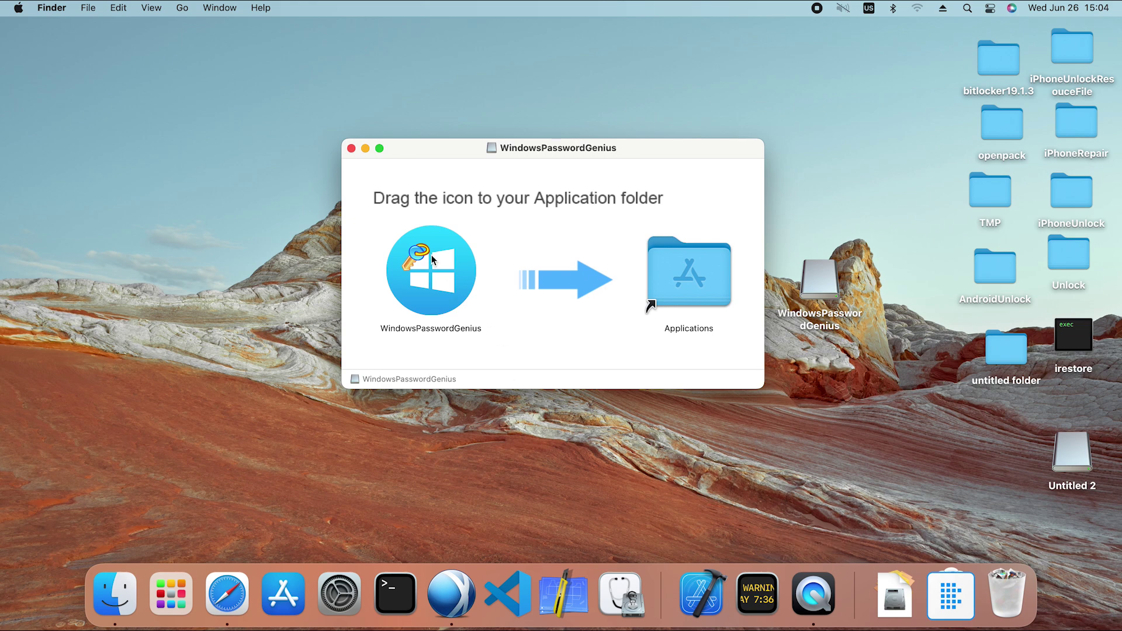
drag(423, 267, 673, 266)
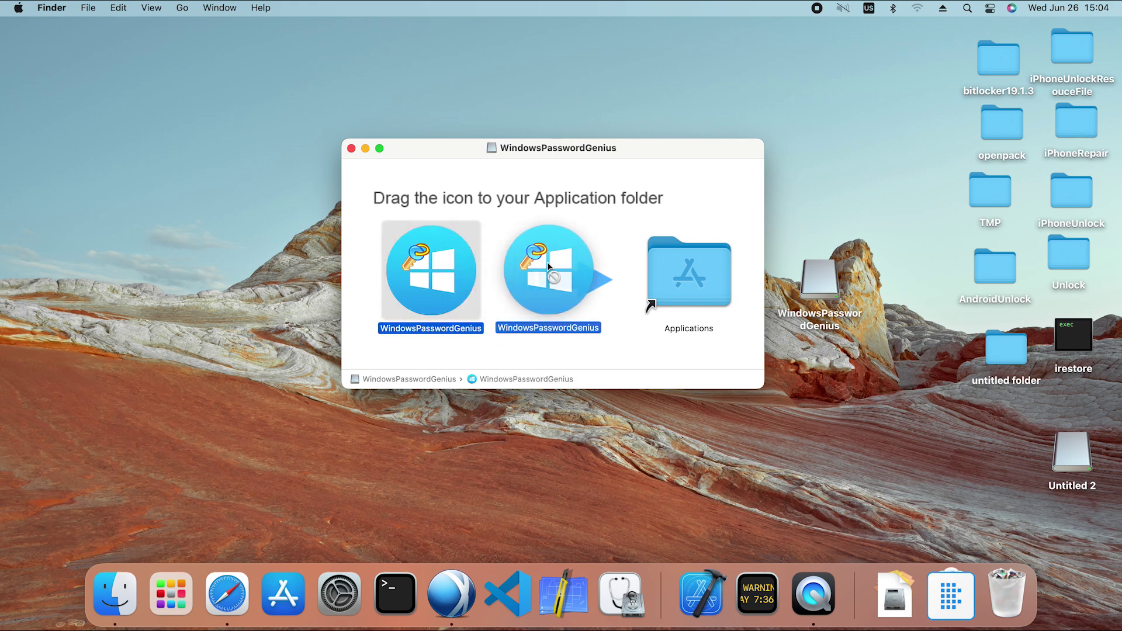
drag(673, 265, 677, 263)
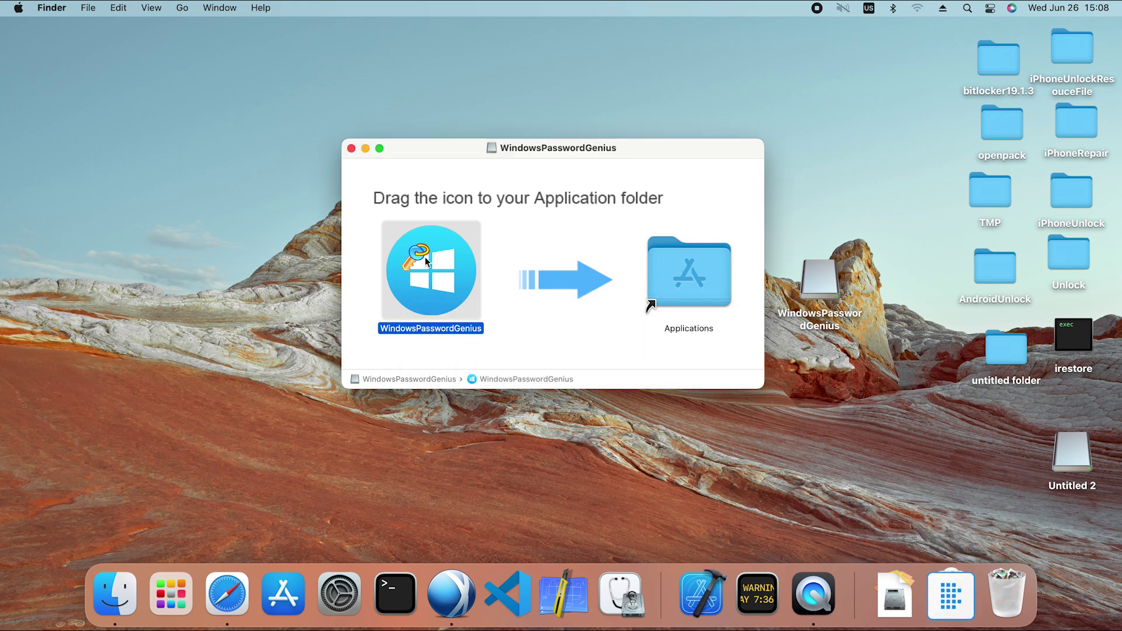
- Close the installer window and launch WindowsPasswordGenius from Applications, allowing it past the security warning
click(351, 147)
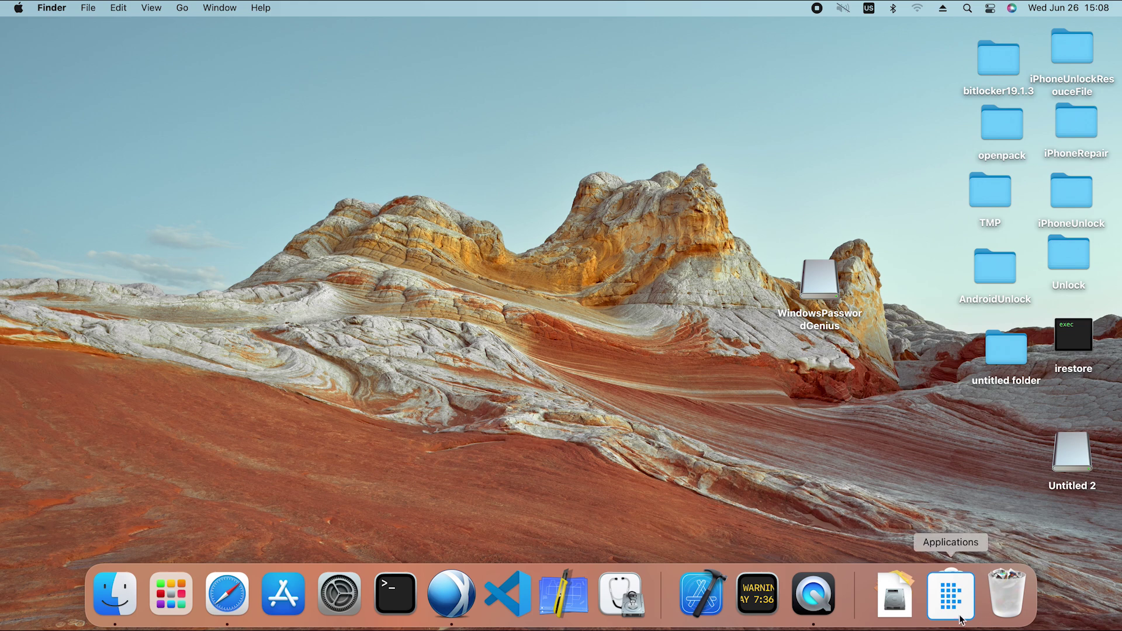
click(952, 595)
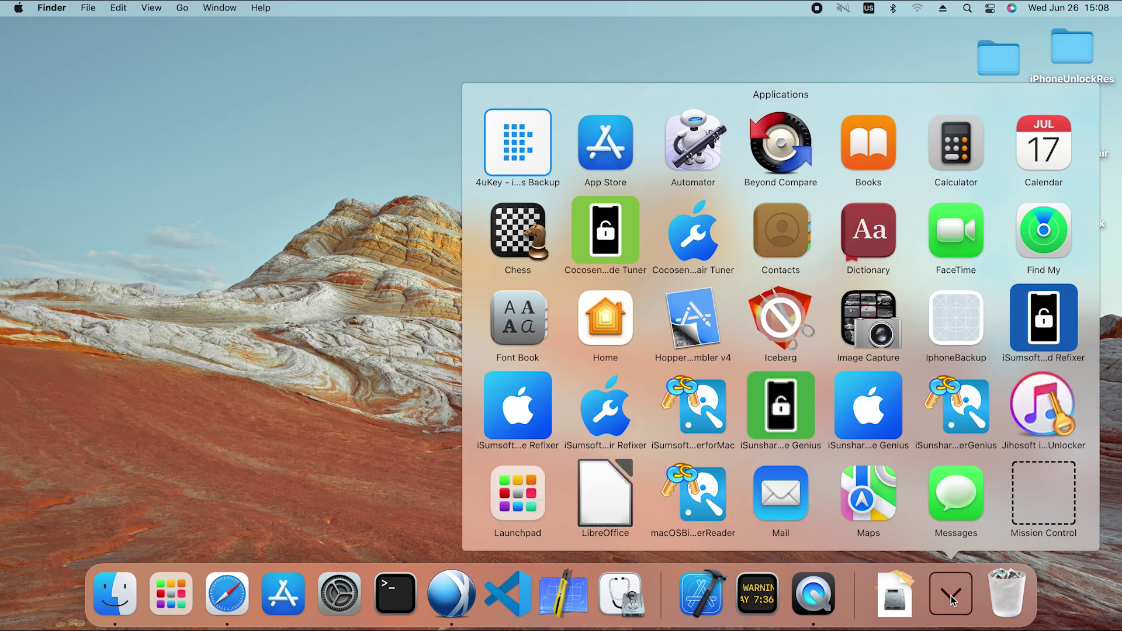
scroll(893, 395, down, 5)
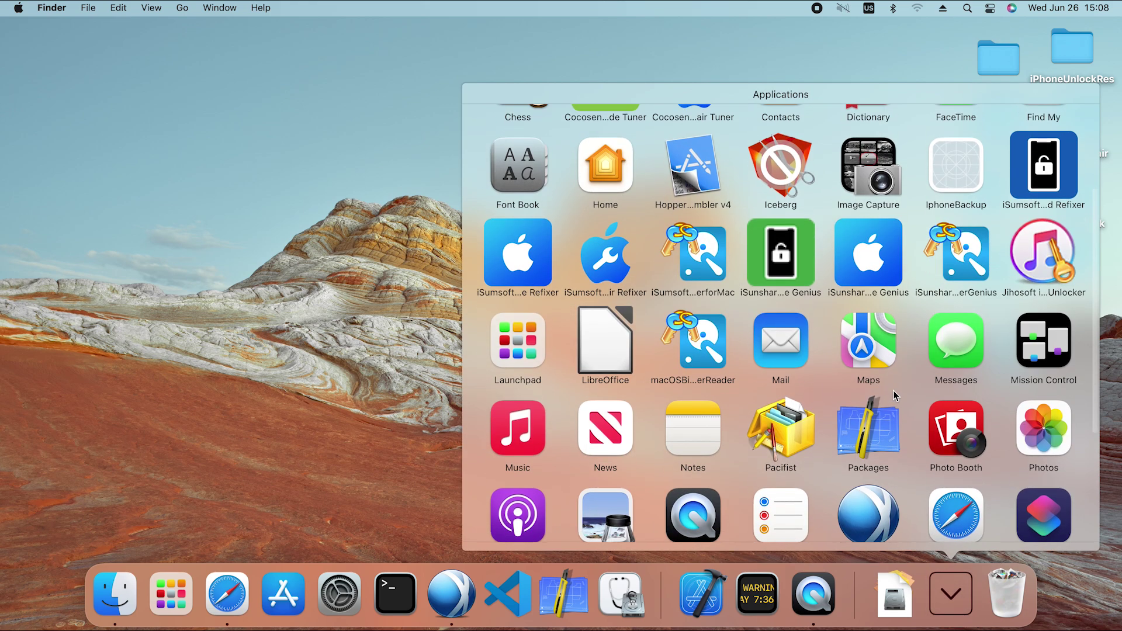
scroll(794, 362, down, 2)
scroll(795, 362, down, 3)
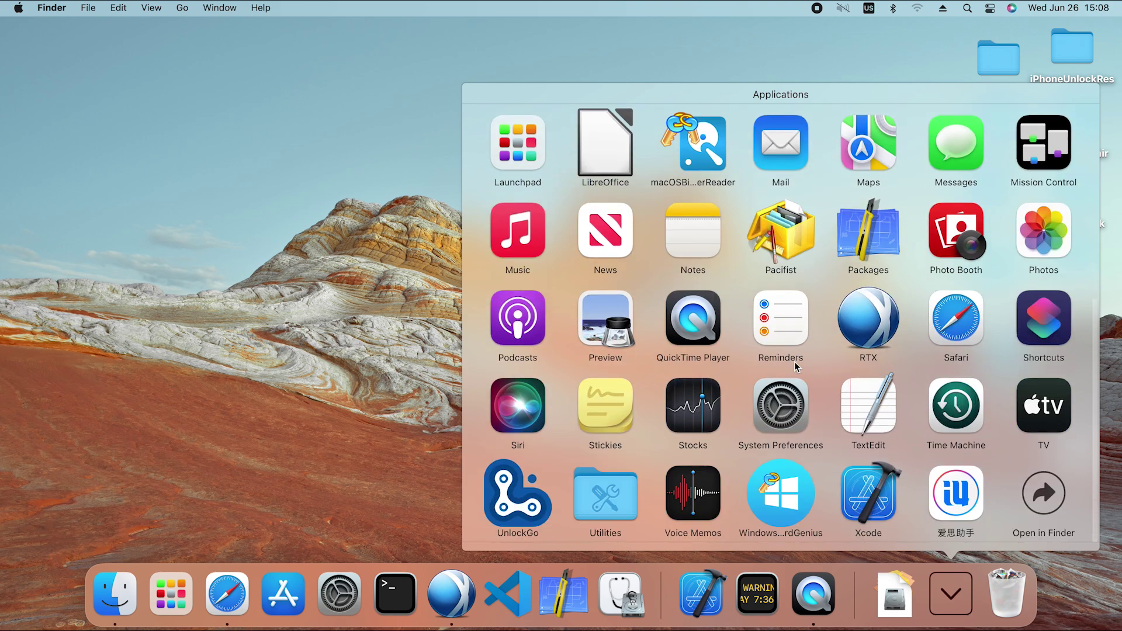
scroll(794, 362, down, 1)
click(791, 496)
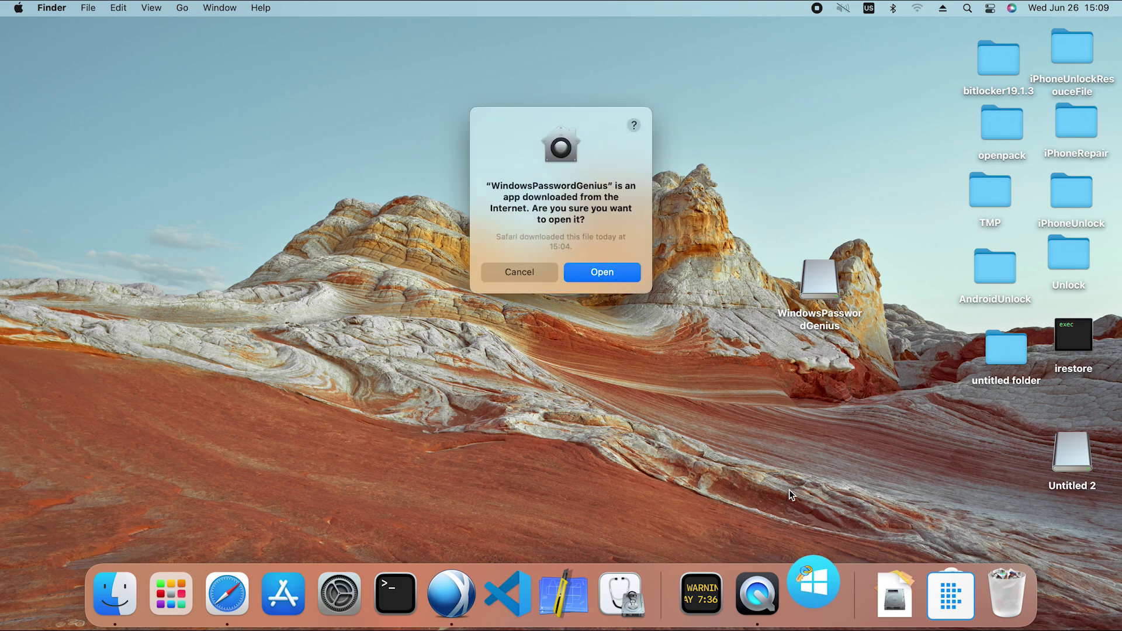
click(608, 272)
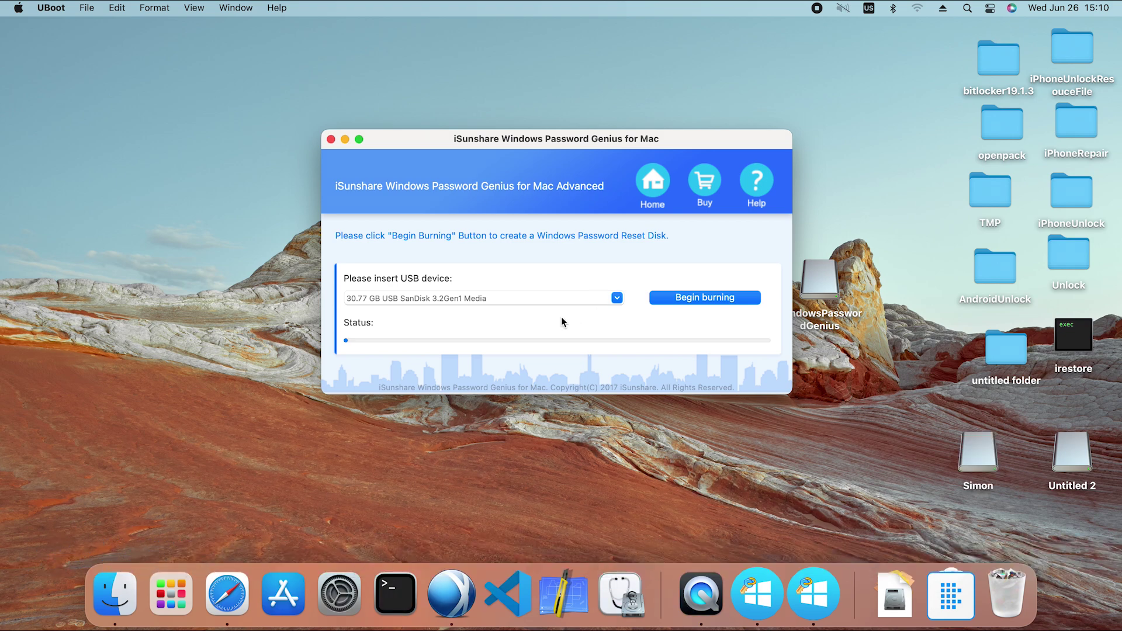
- Burn the reset disk to the 31.04 GB PNY USB drive, approving the format, then quit
click(617, 298)
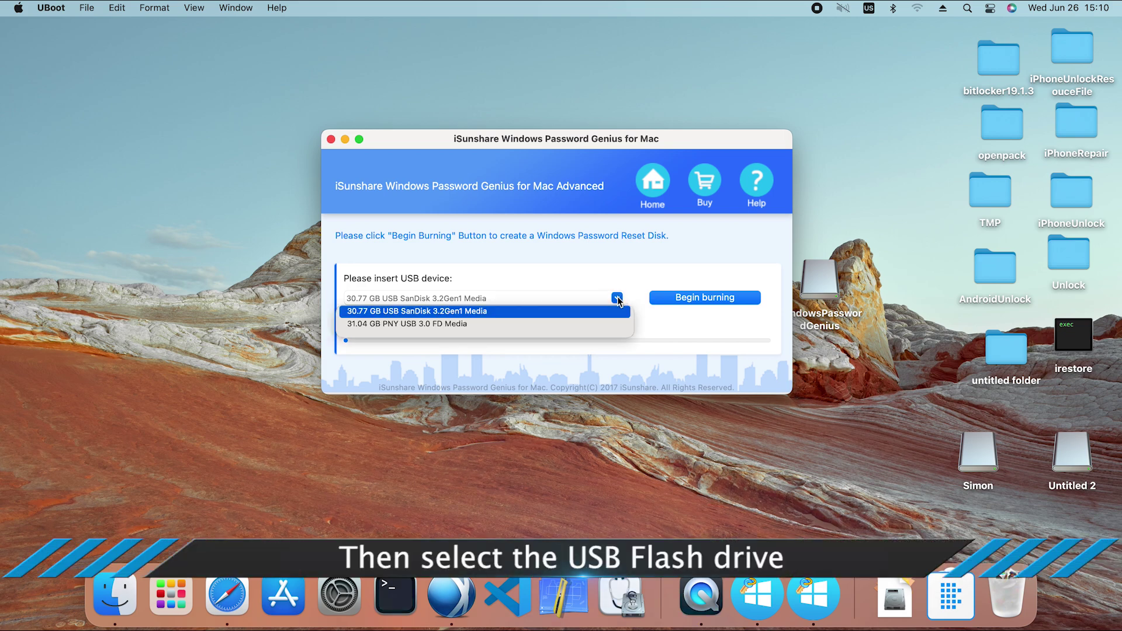
click(405, 324)
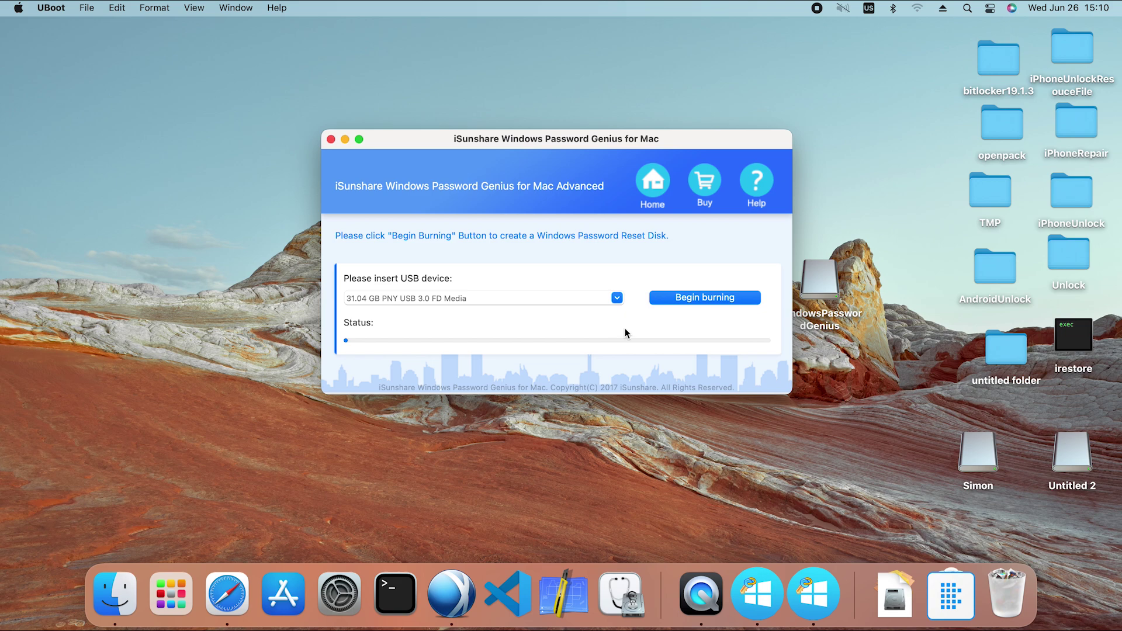
click(707, 299)
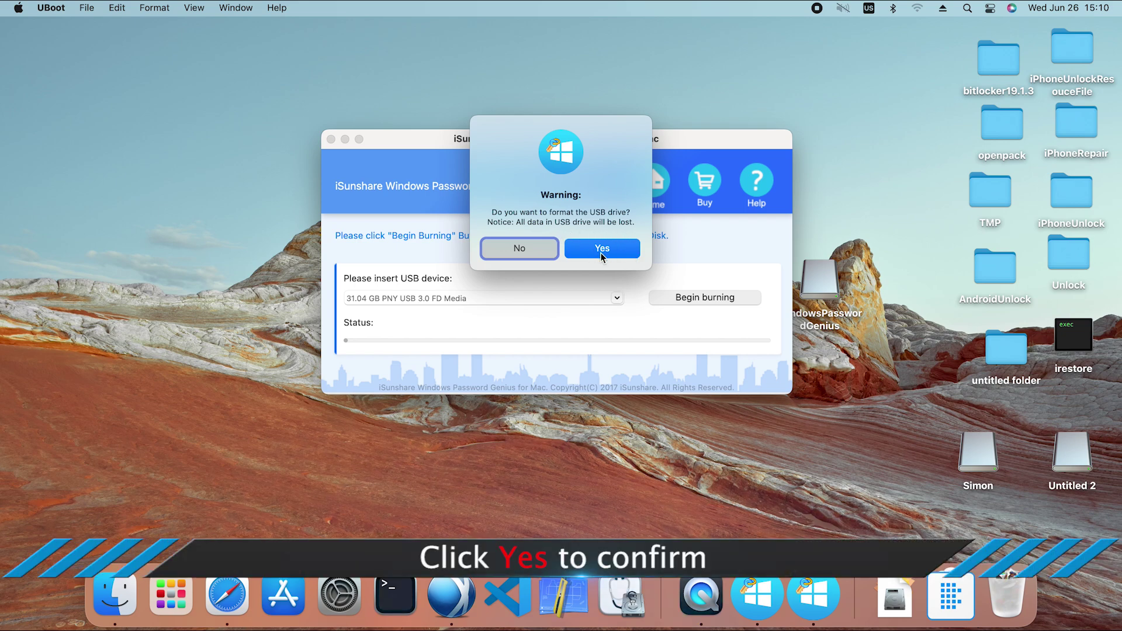
click(602, 255)
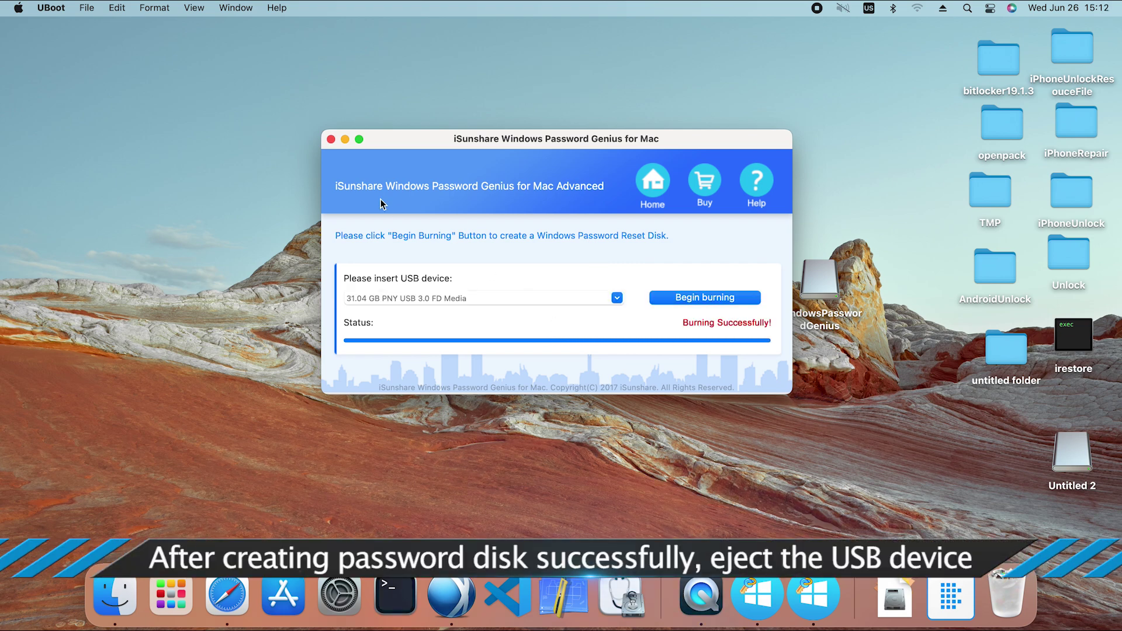
click(330, 140)
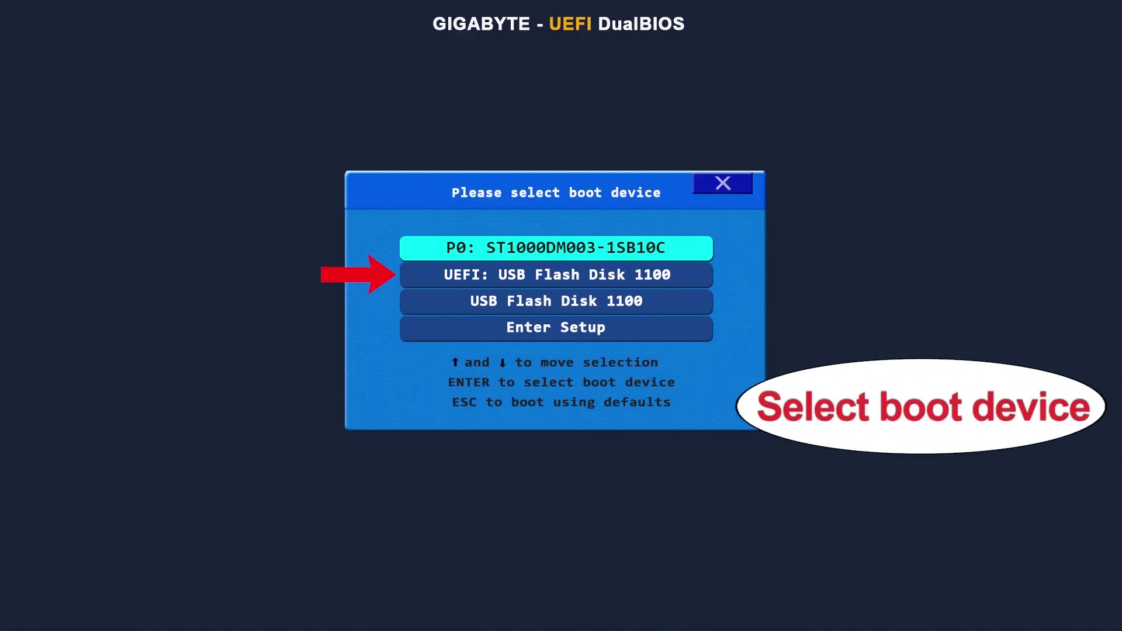
- Boot the PC from 'UEFI: USB Flash Disk 1100' in the boot menu
key(Down)
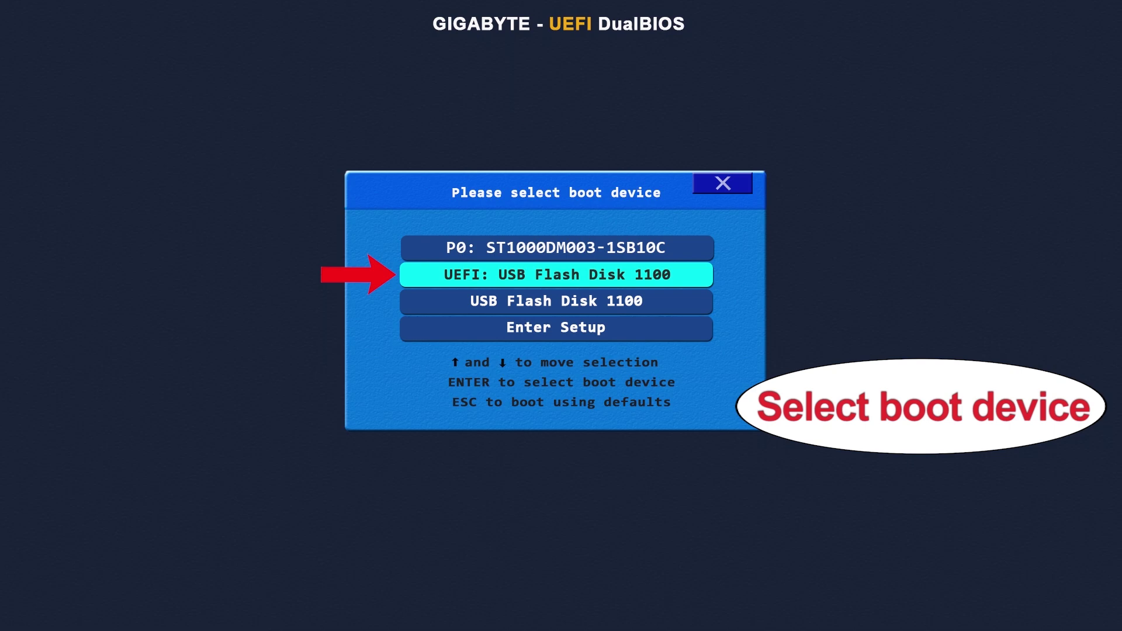
key(Return)
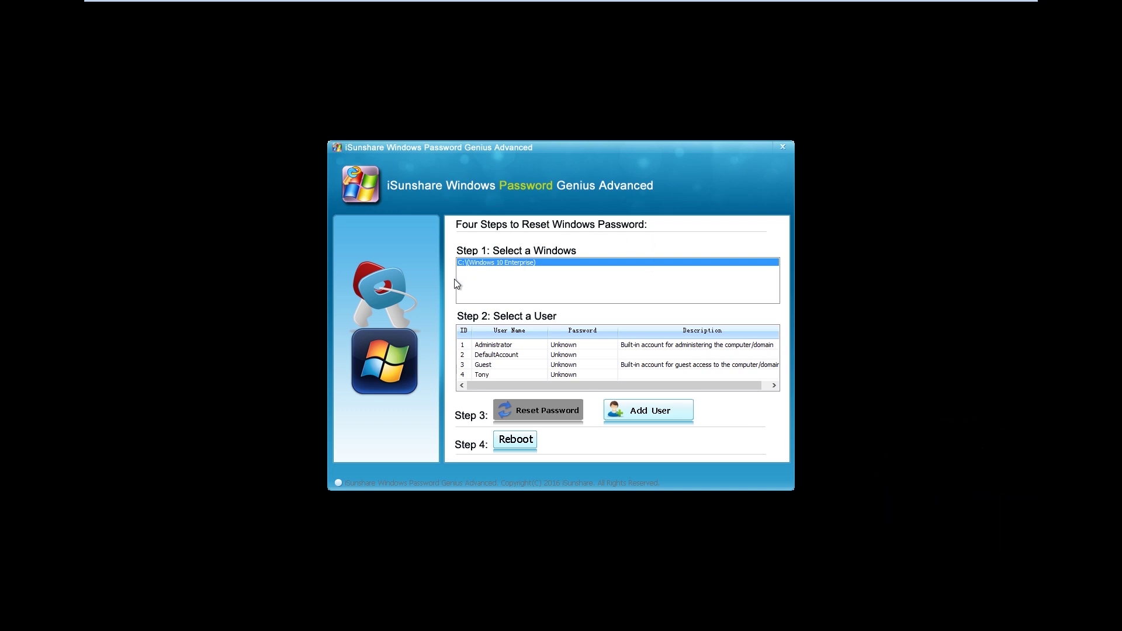
- Reset user 4's (Tony's) password to blank and confirm
click(481, 377)
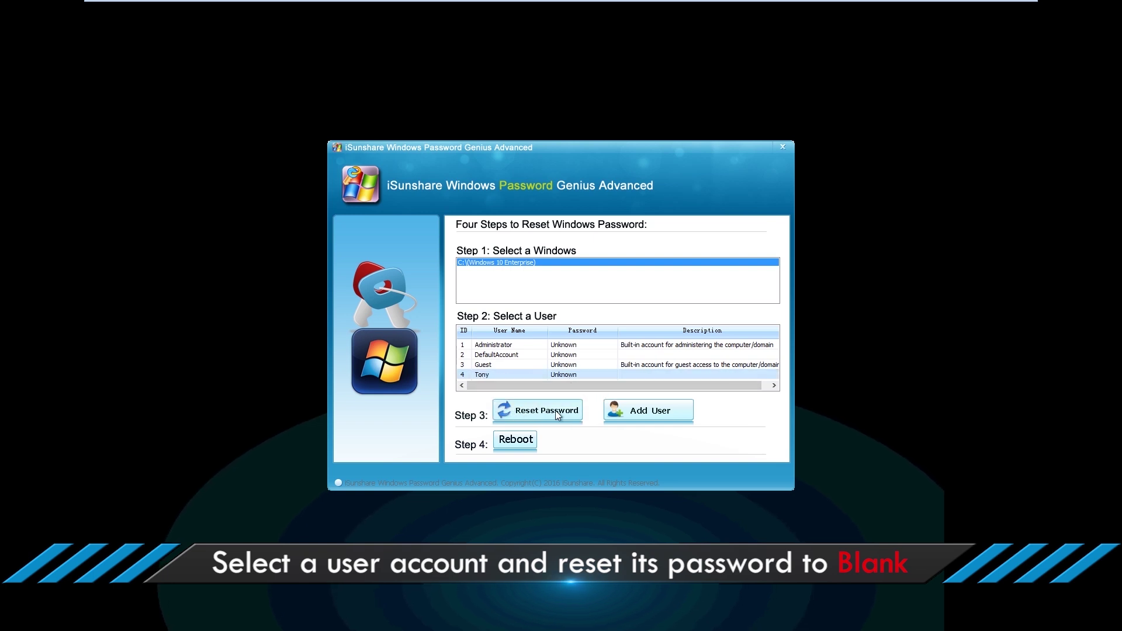
click(542, 414)
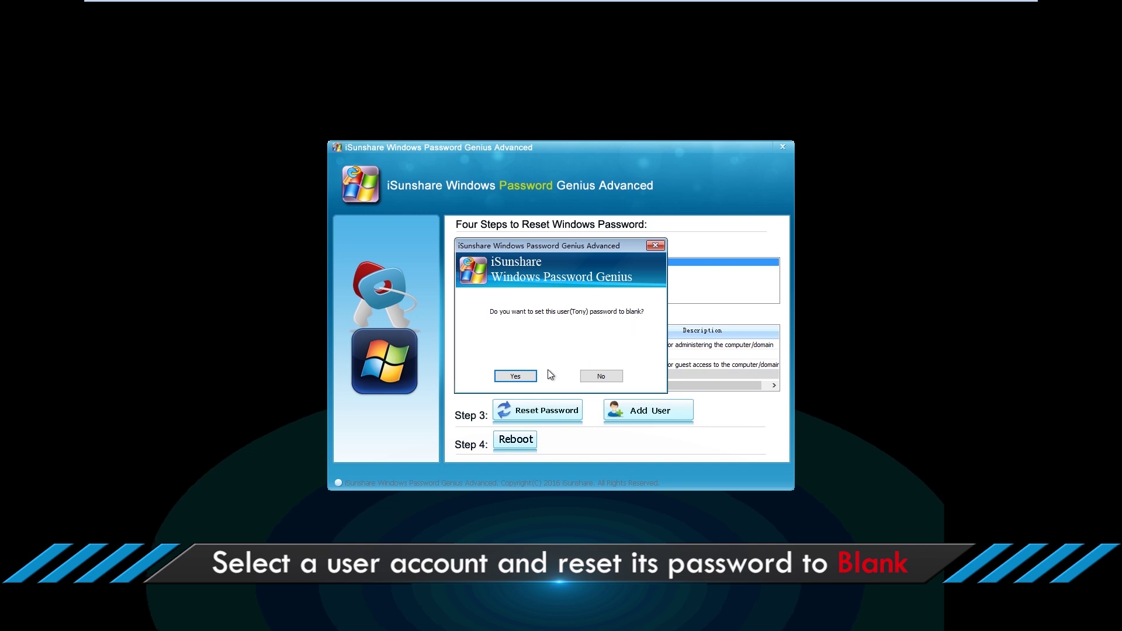
click(528, 378)
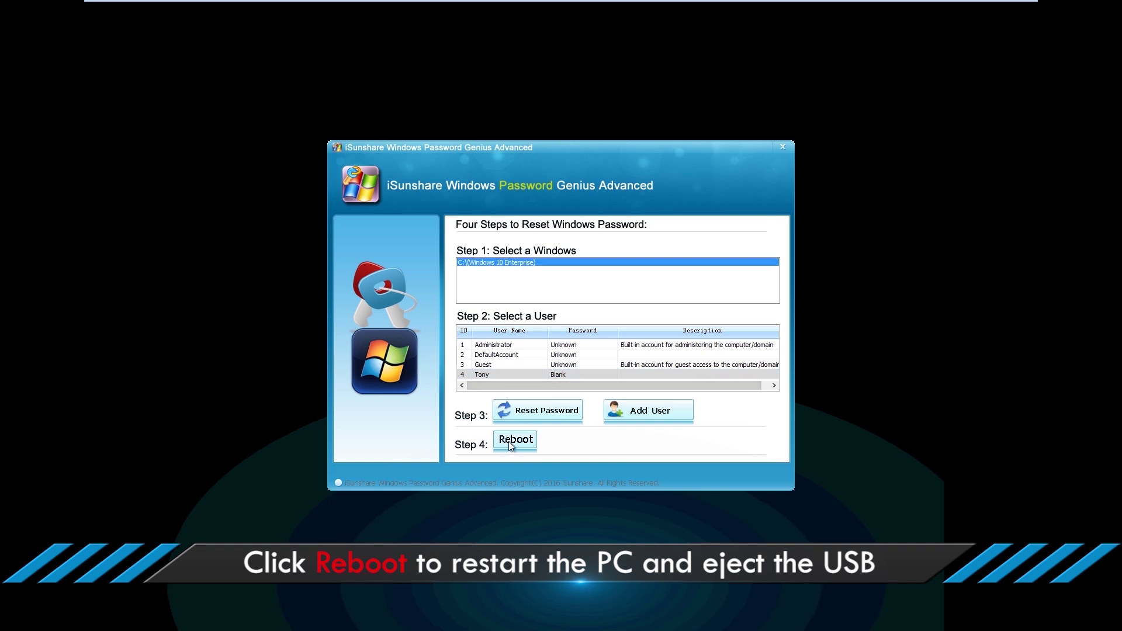
- Reboot from Step 4 and confirm restarting now with the USB disk removed
click(510, 443)
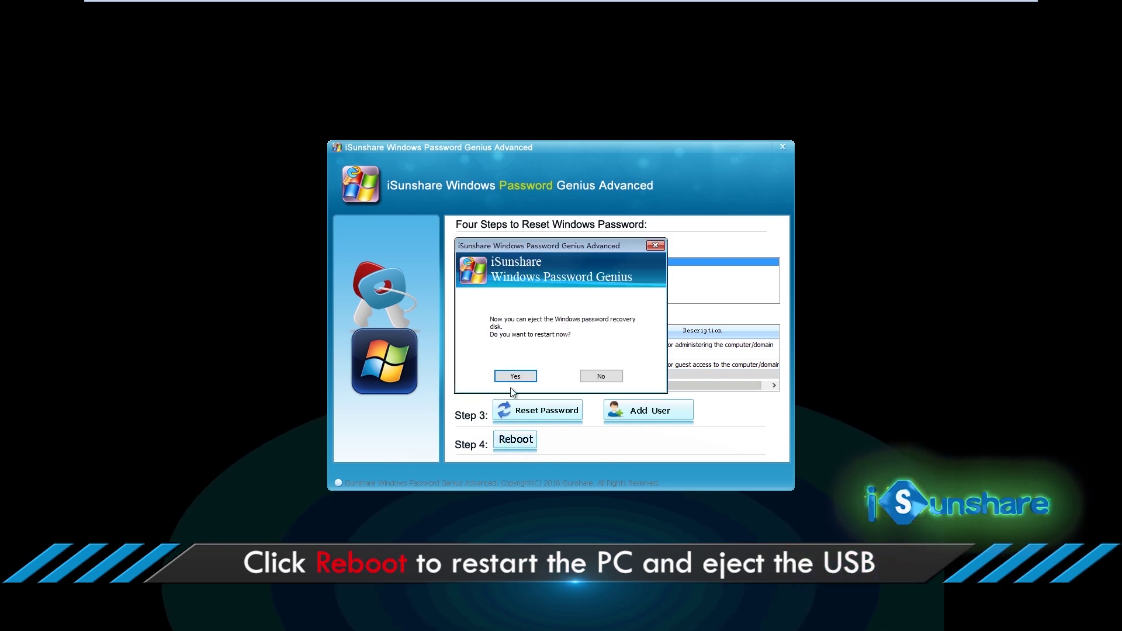
click(514, 377)
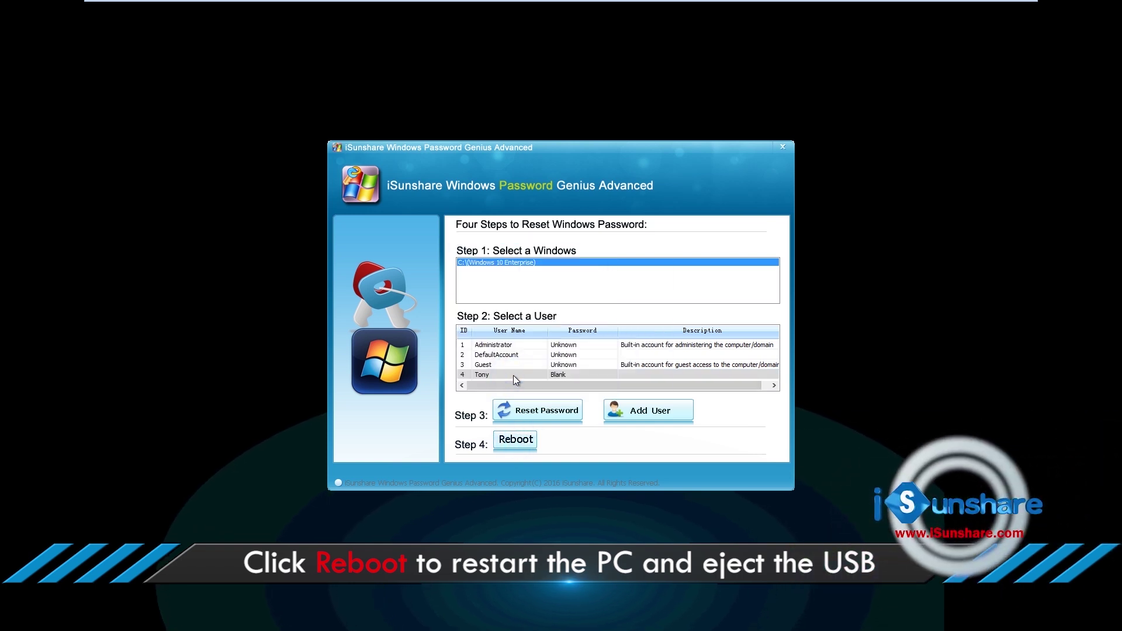